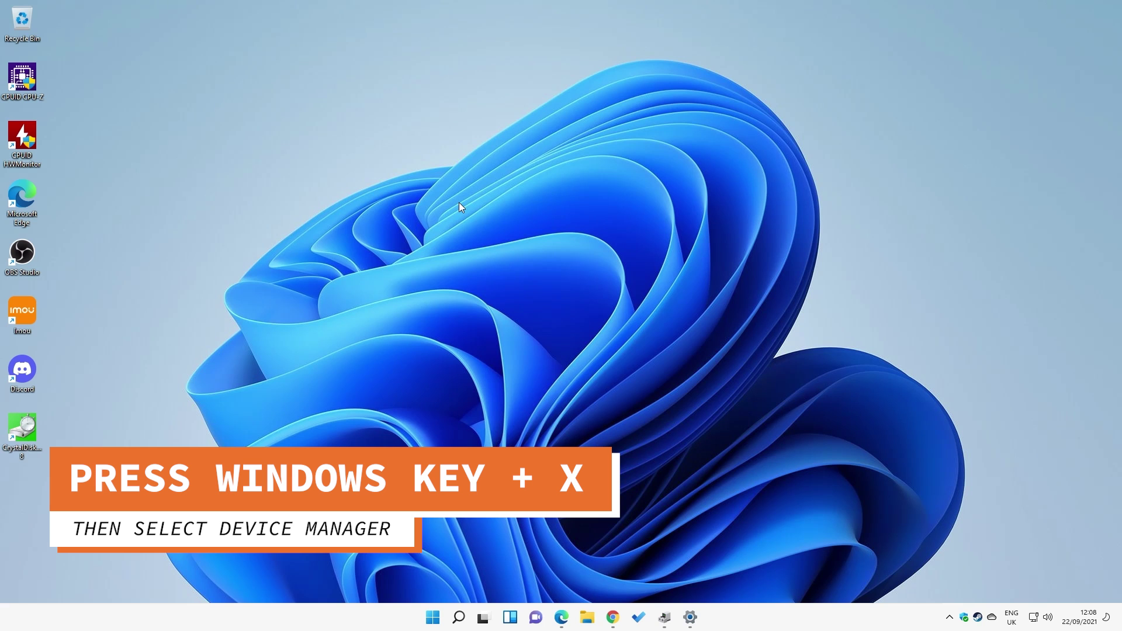
Inspect the driver date and version of the AMD PSP 11.0 security device in Device Manager, then close the window.
key("super+x")
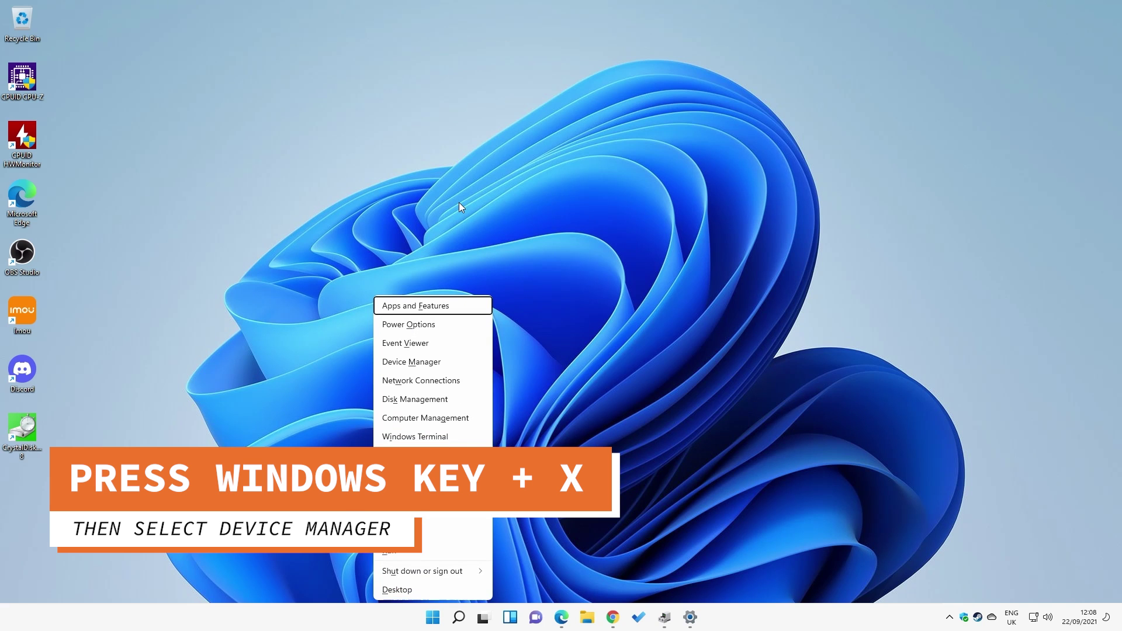
left_click(412, 363)
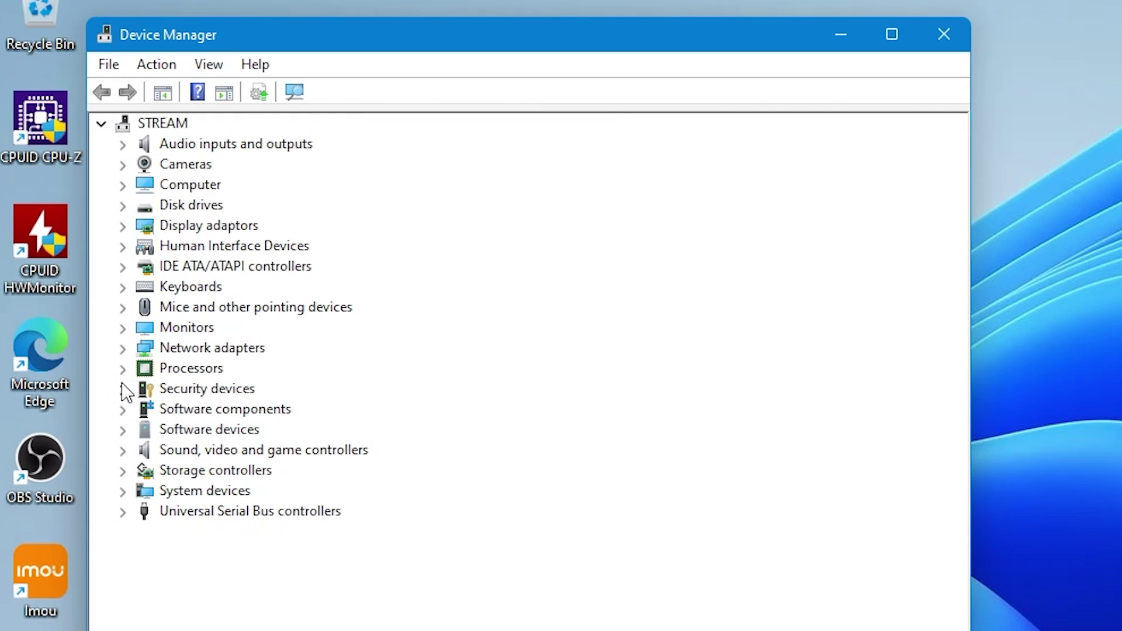
left_click(124, 390)
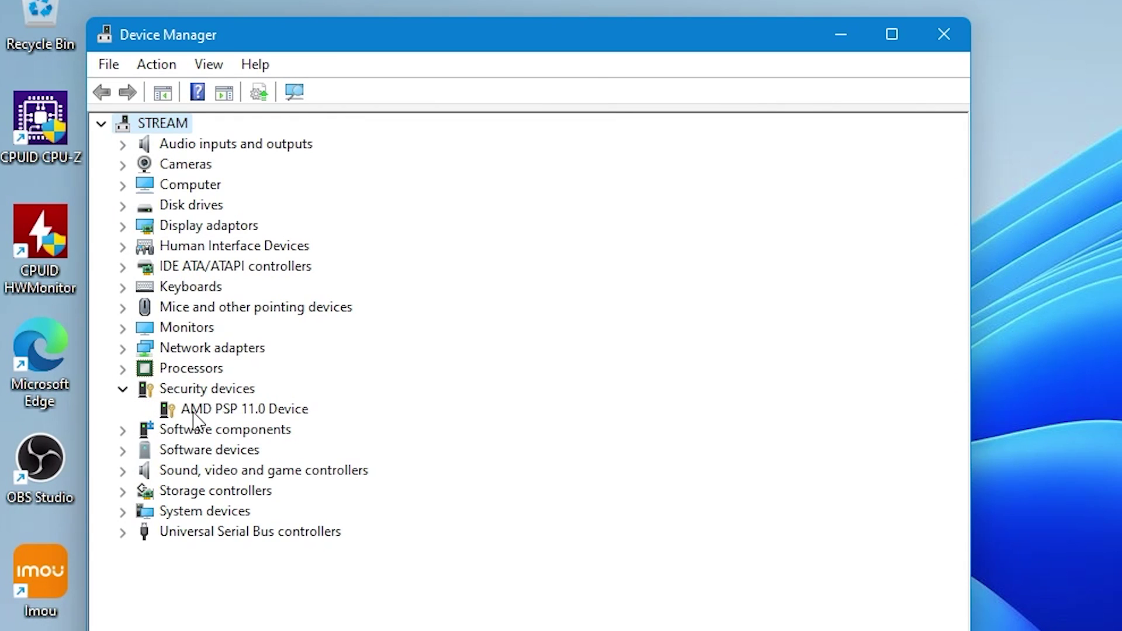
left_click(228, 410)
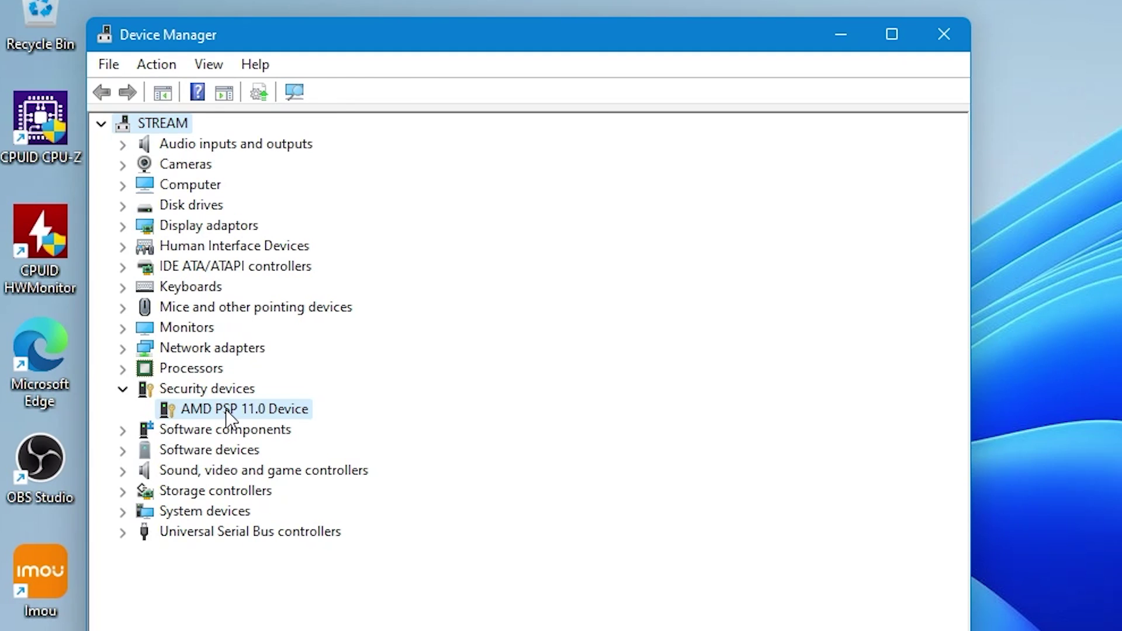
double_click(228, 411)
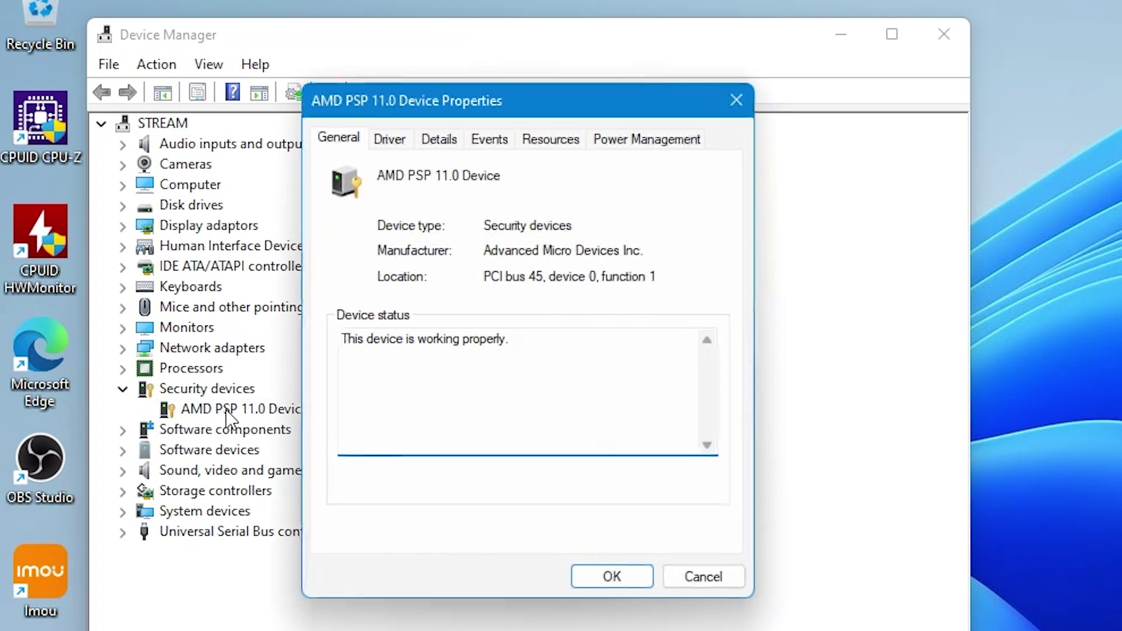
left_click(391, 140)
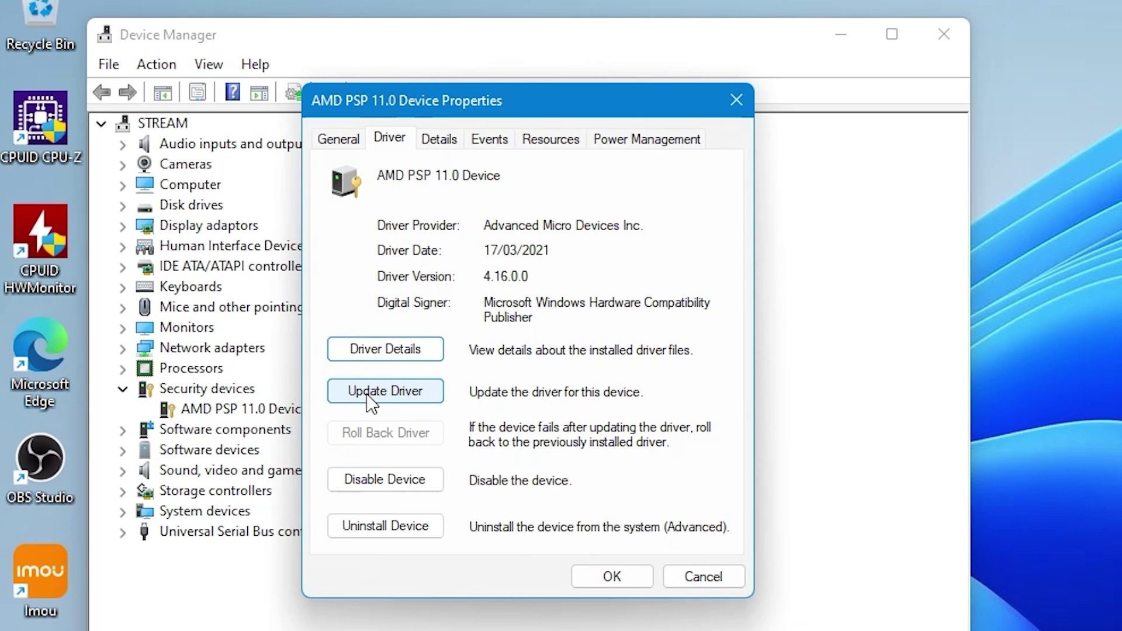
left_click(684, 580)
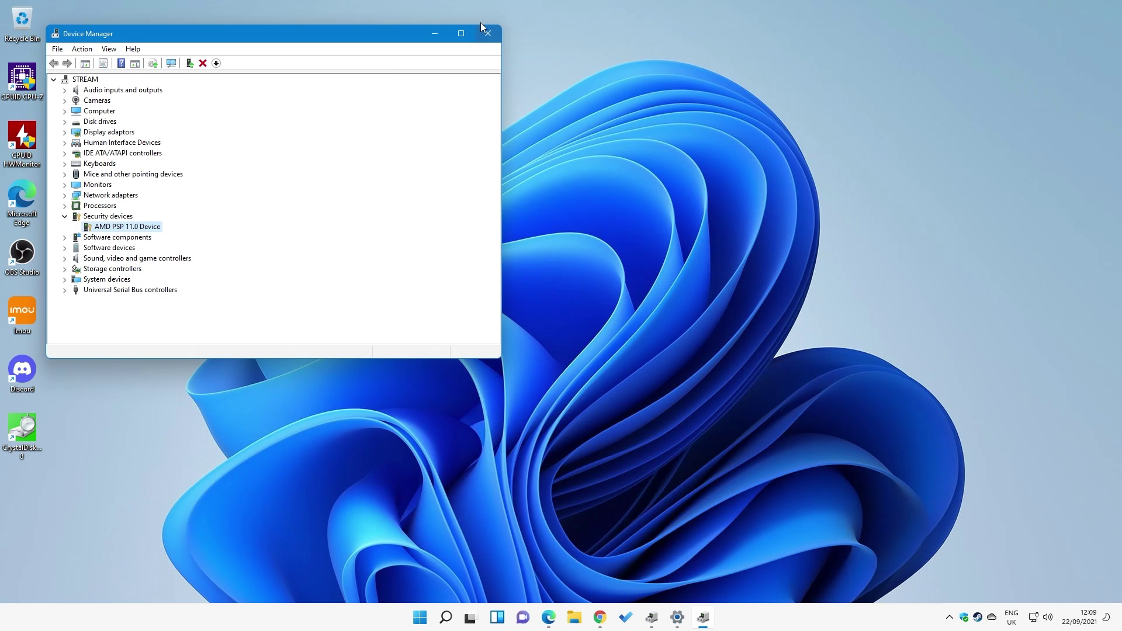
left_click(488, 34)
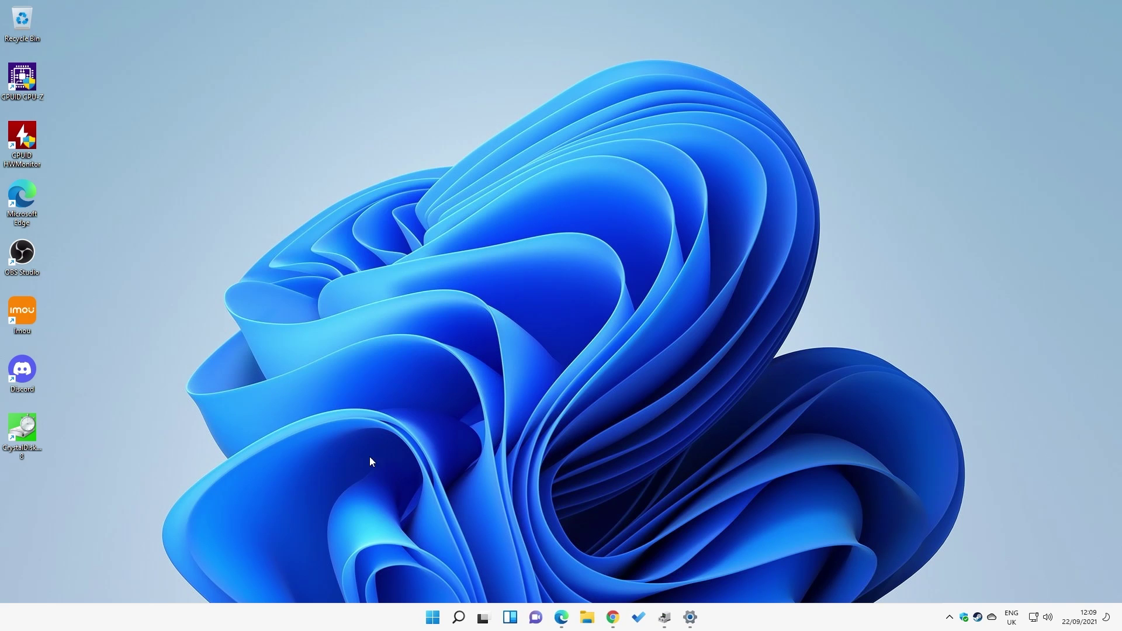
Check for Windows updates in Settings and close the Settings window.
left_click(432, 617)
left_click(682, 578)
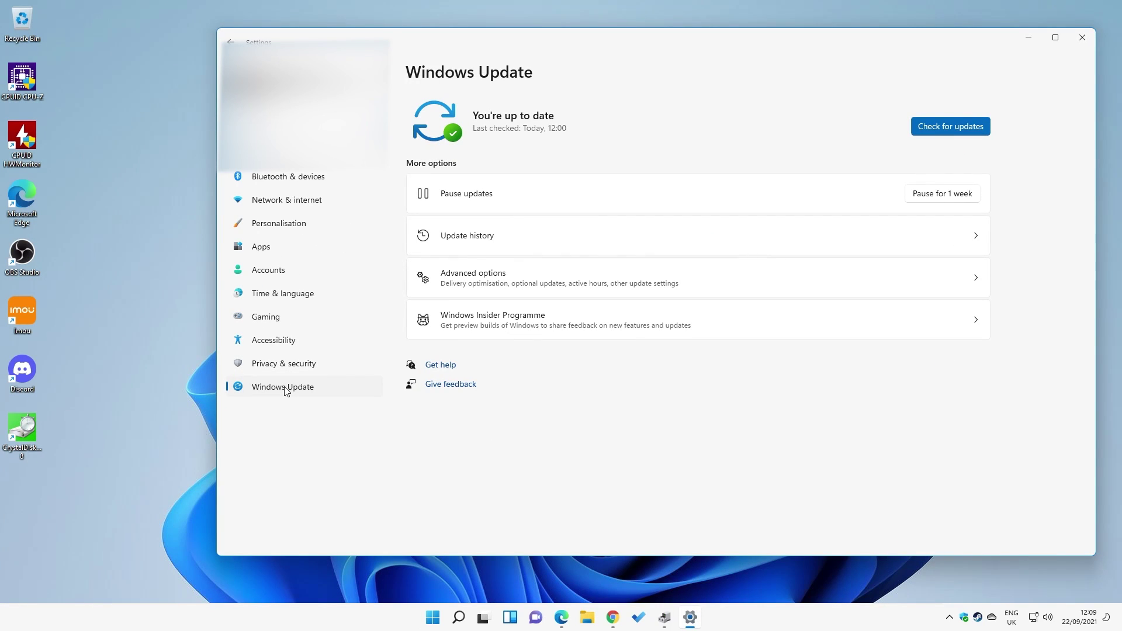
left_click(927, 124)
left_click(1079, 38)
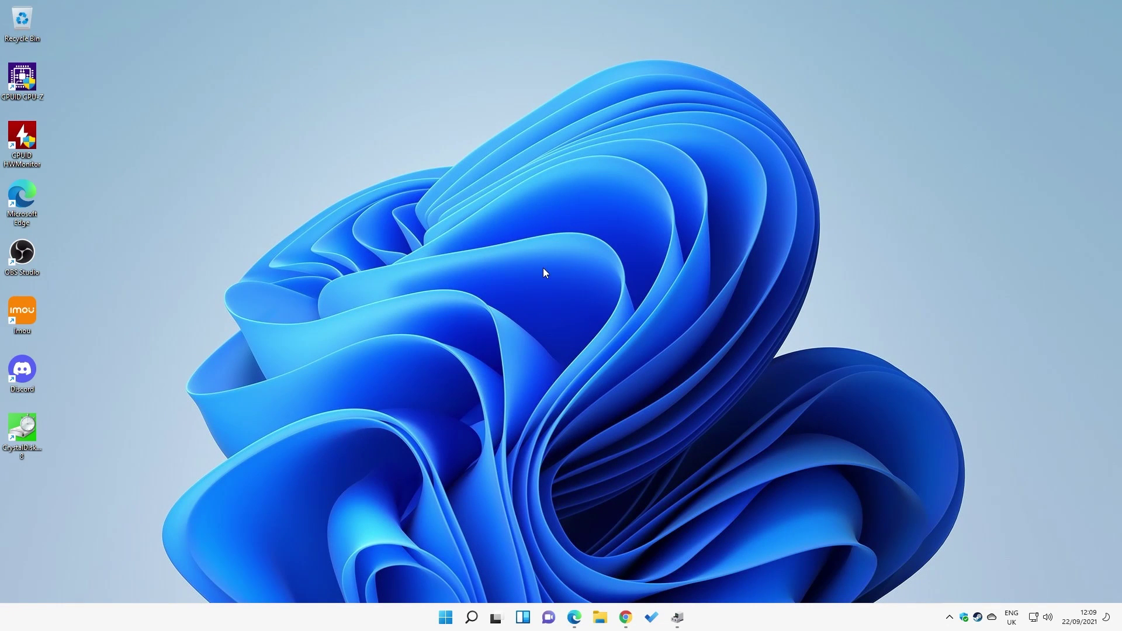
Open amd.com in Chrome and go to the site's Drivers & Support page.
left_click(626, 617)
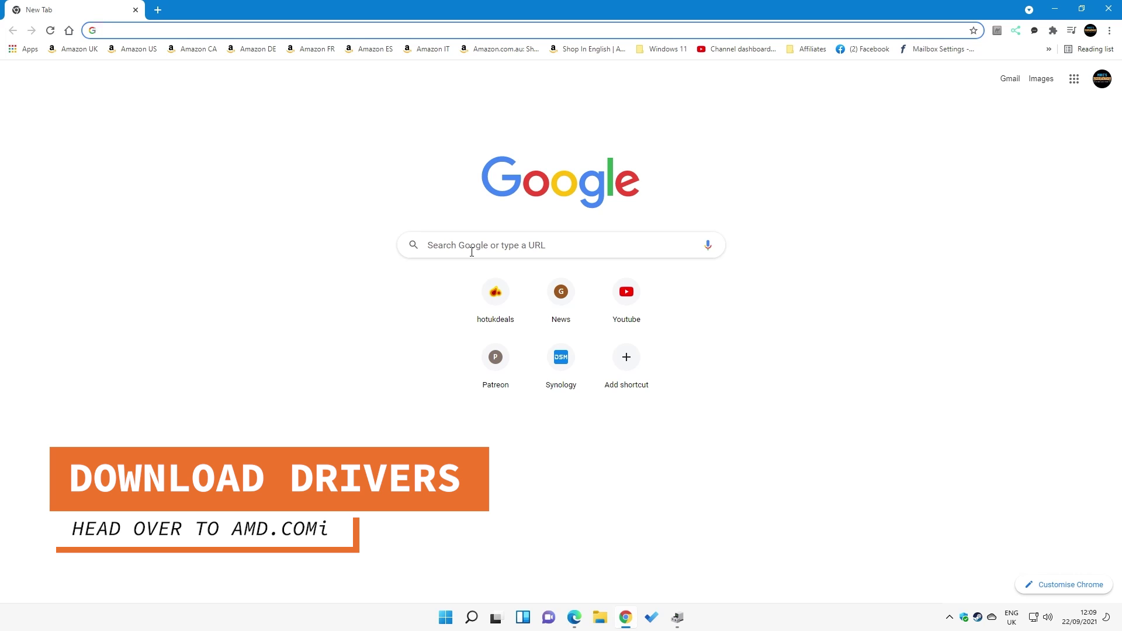
type("amd.com")
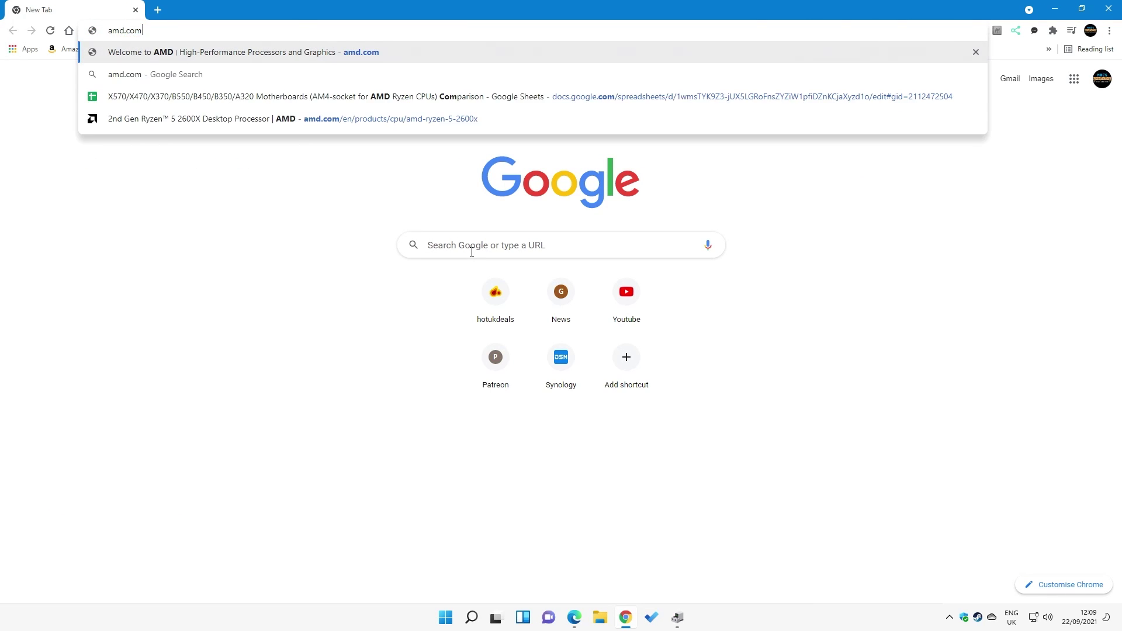
key("Return")
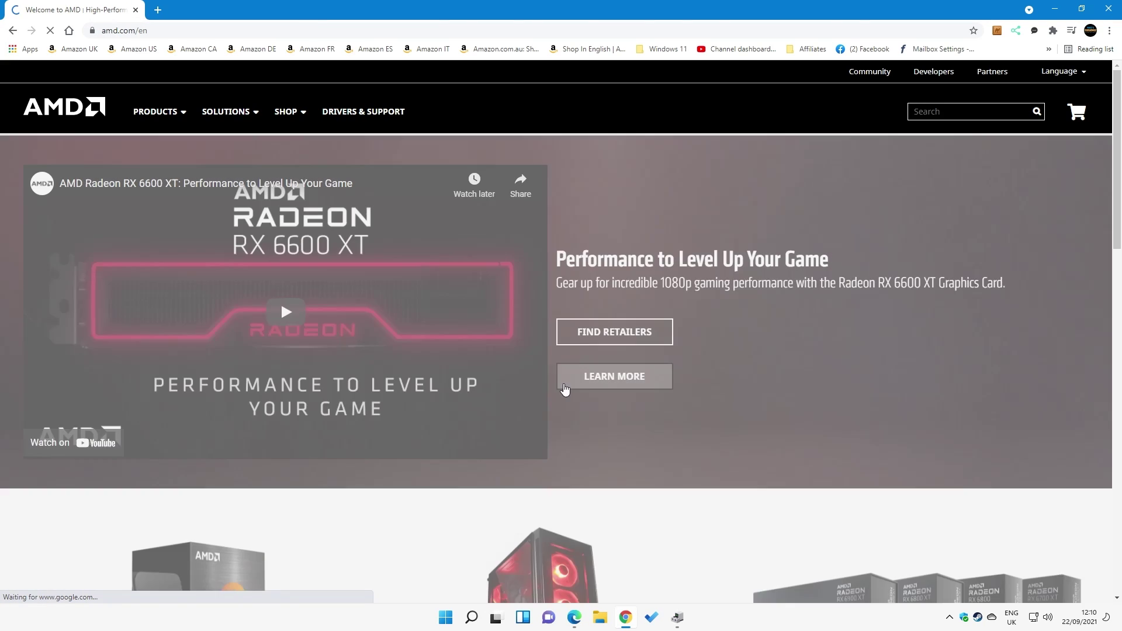
left_click(354, 113)
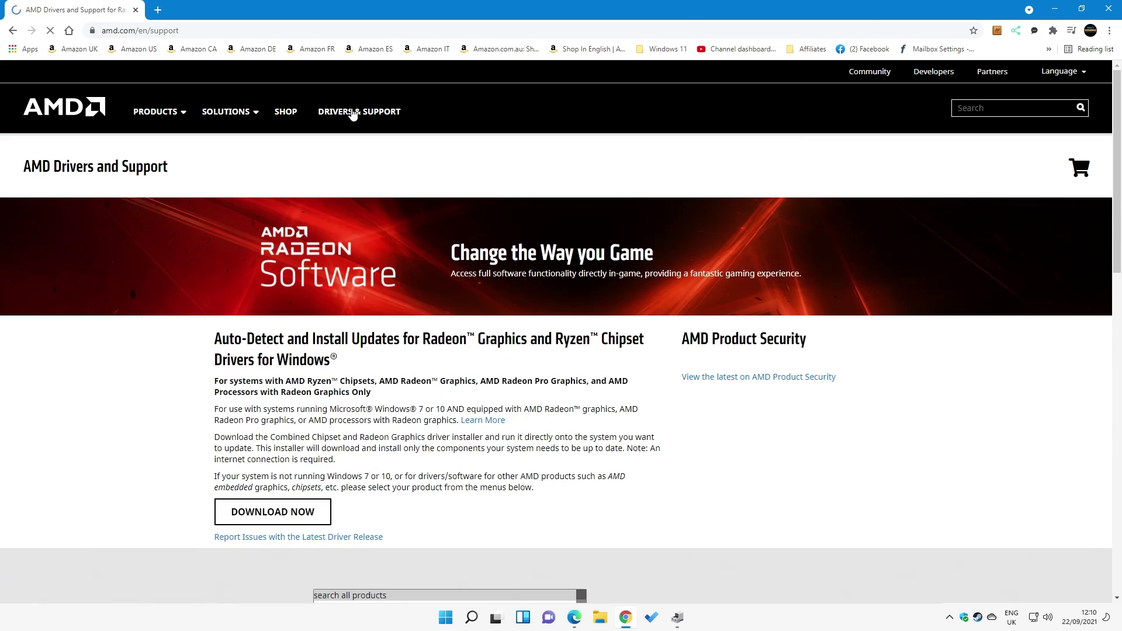
Download the auto-detect Radeon and Ryzen chipset driver installer to the Desktop and minimise the browser.
scroll(485, 407, "down", 3)
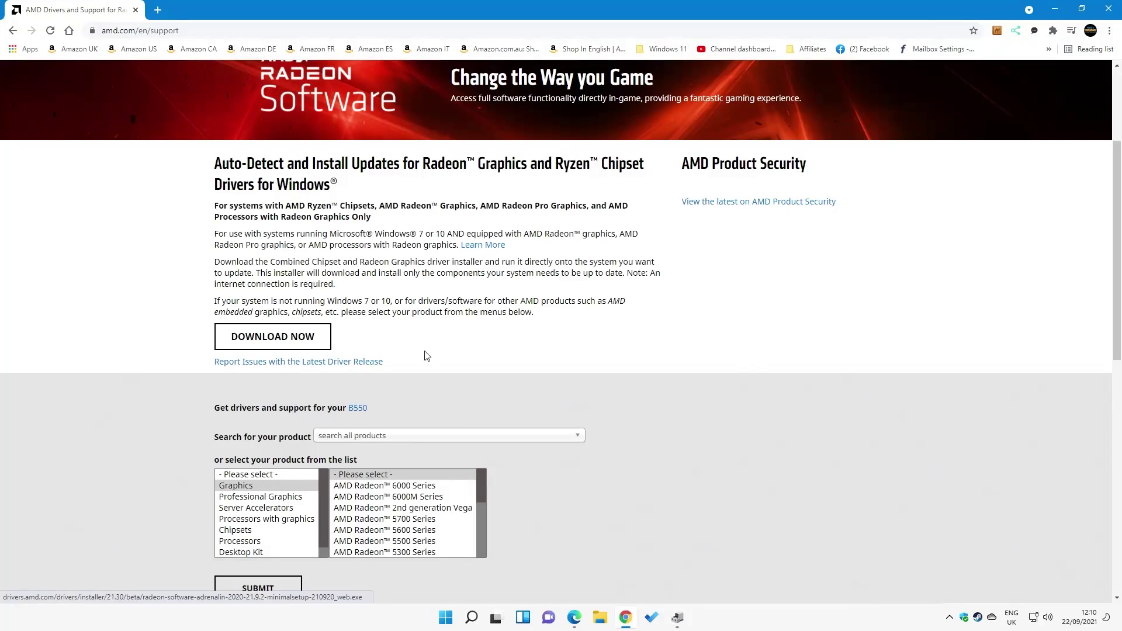
scroll(426, 355, "up", 1)
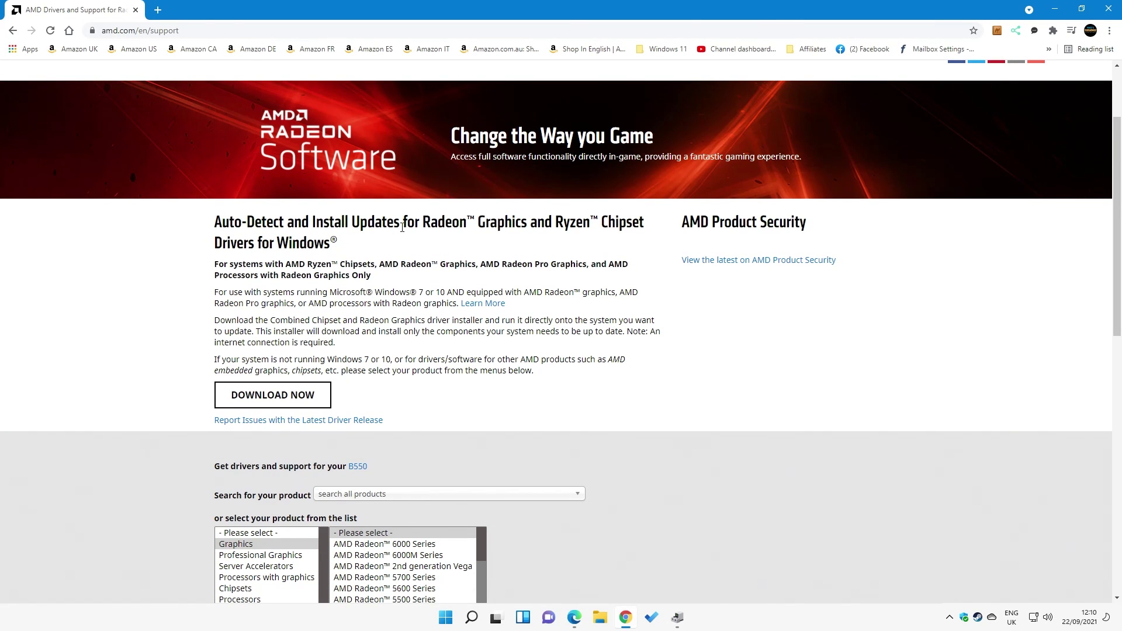
left_click(290, 405)
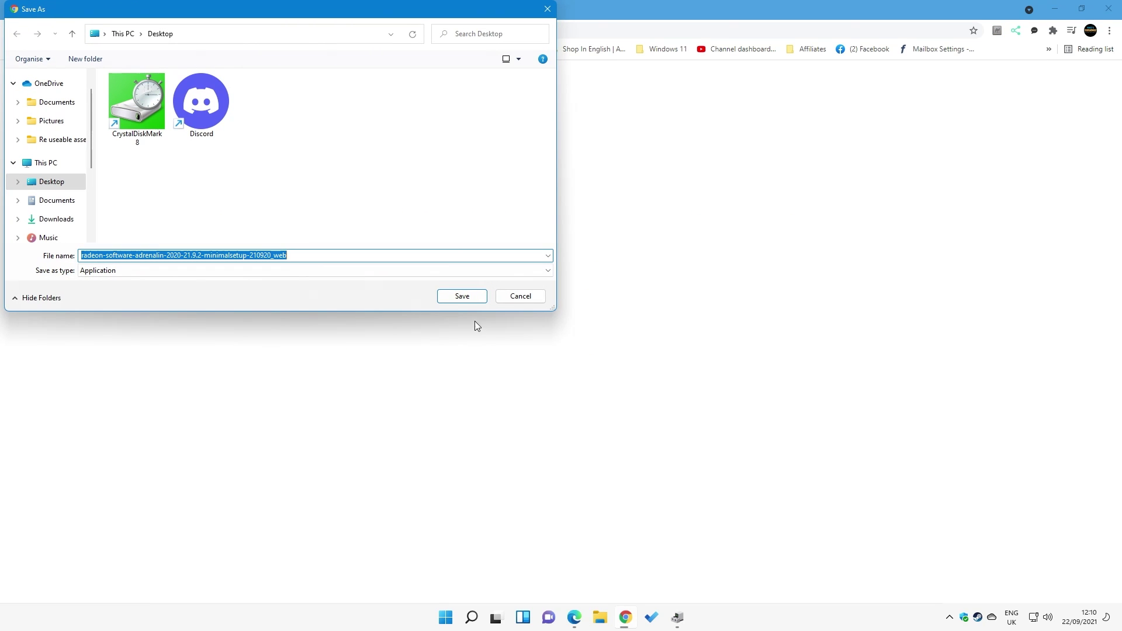
left_click(462, 296)
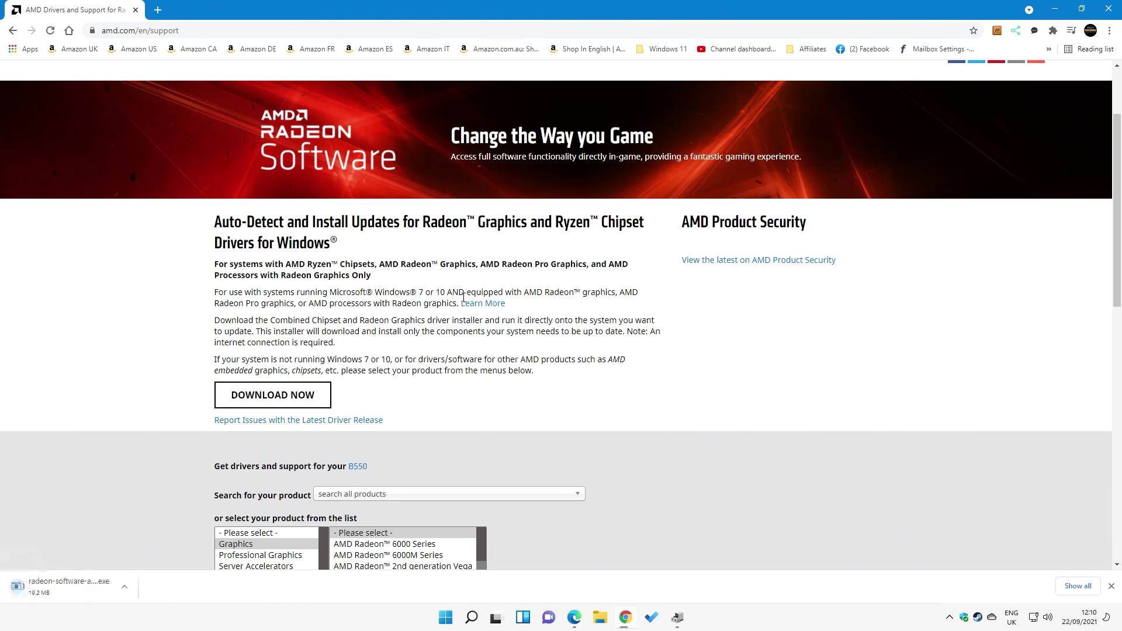
left_click(1053, 8)
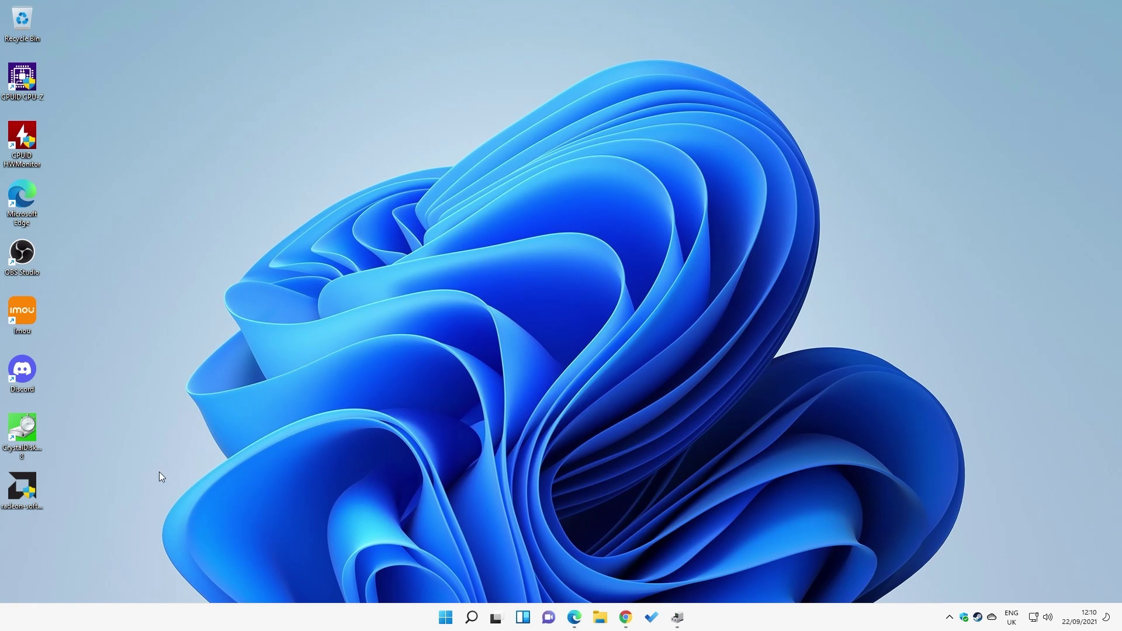
Run the downloaded Radeon Software installer from the desktop, allow it to make changes and install it in the default folder.
double_click(23, 491)
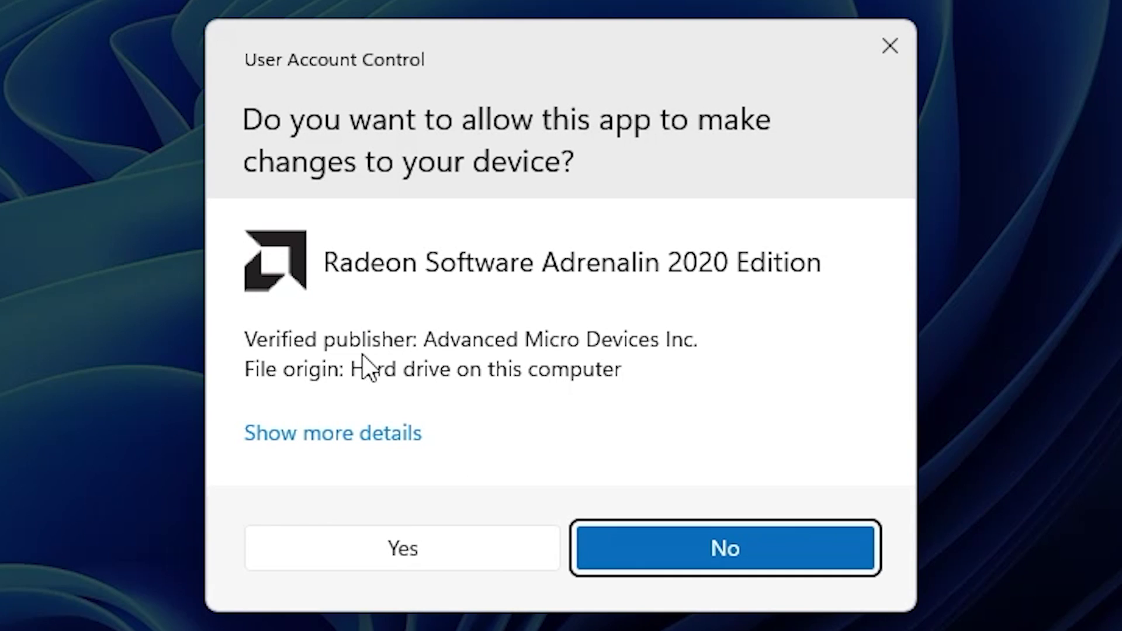
left_click(405, 559)
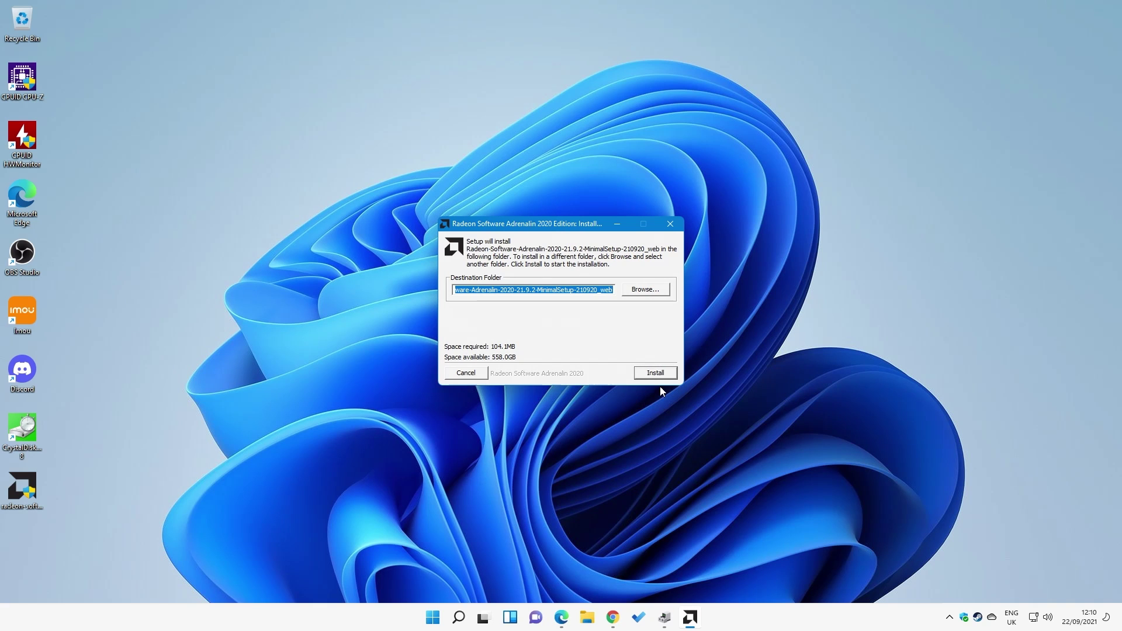
left_click(651, 378)
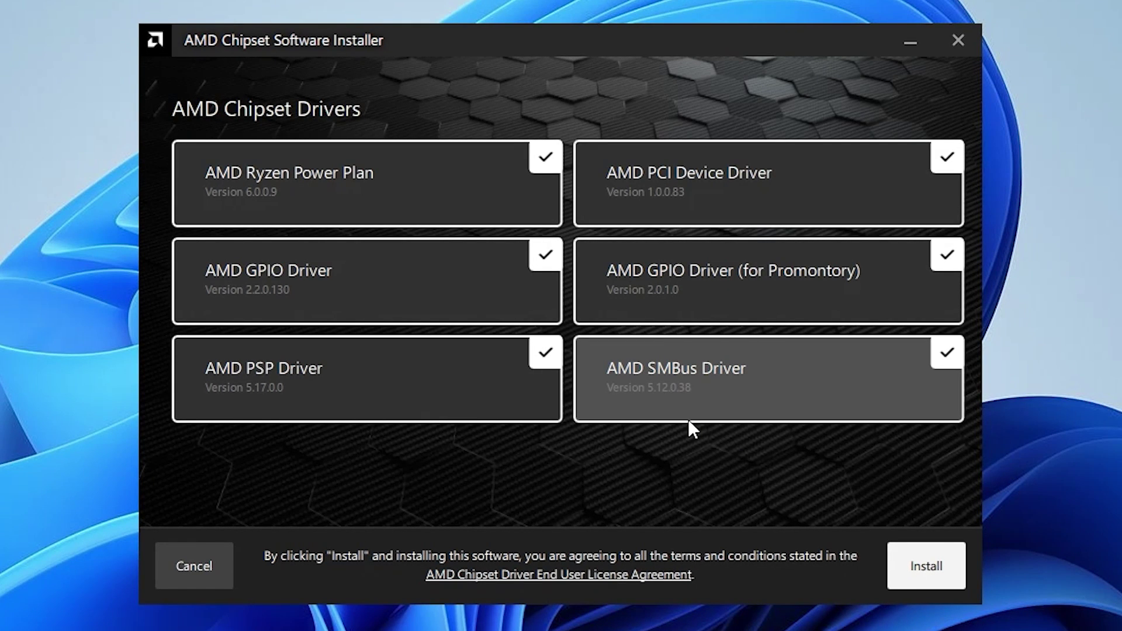
Install all six selected AMD chipset drivers, including the AMD PSP Driver, and restart the computer.
mouse_move(688, 425)
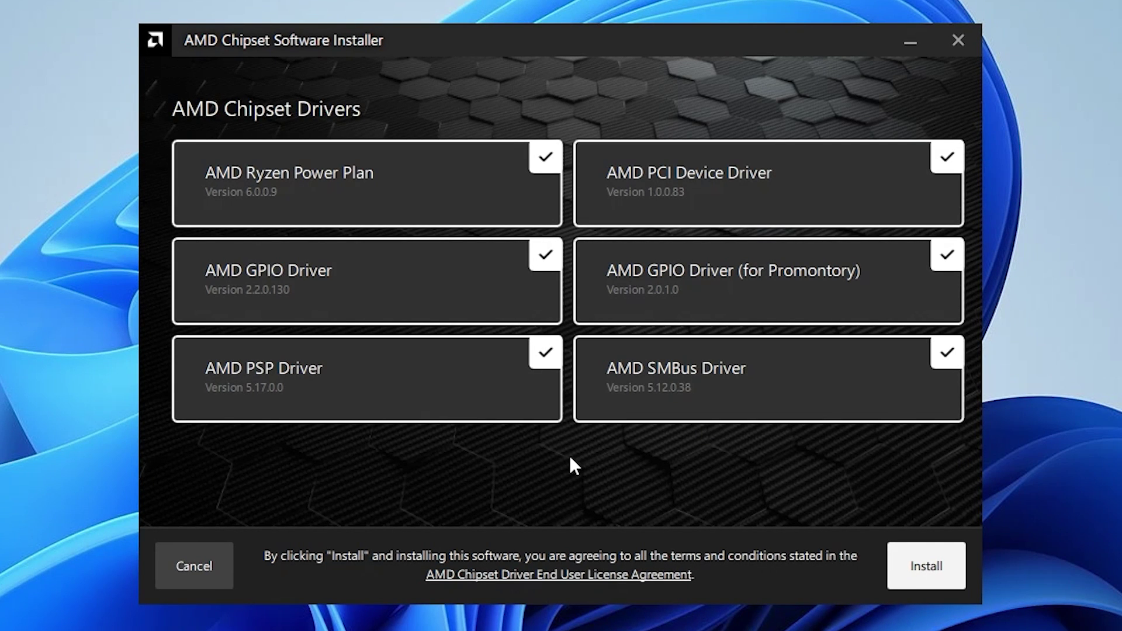
mouse_move(273, 189)
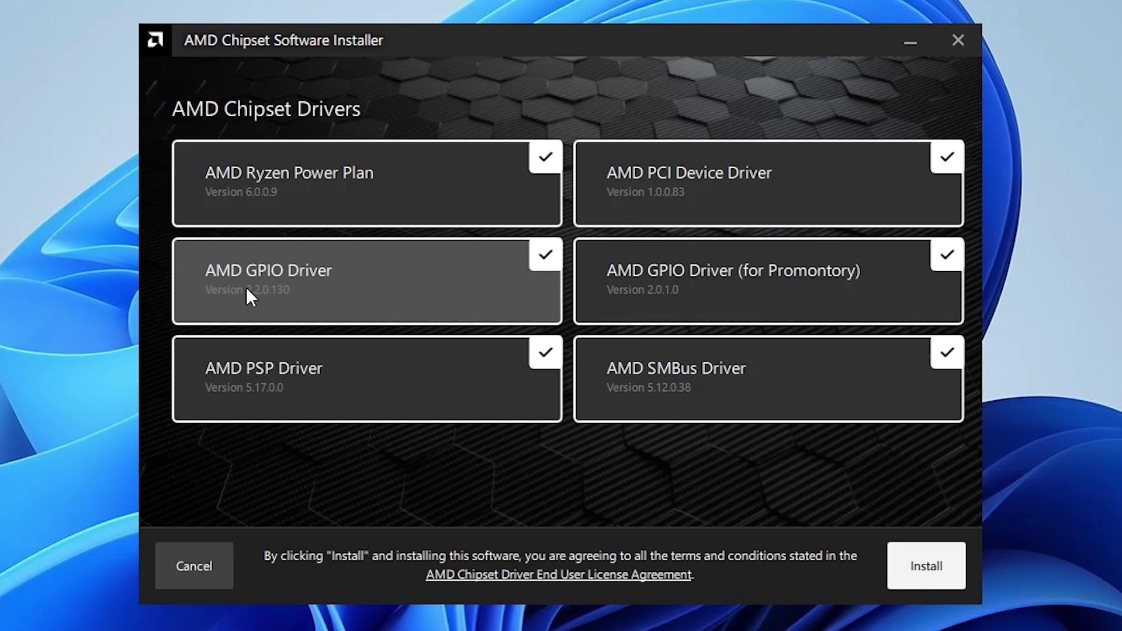
mouse_move(256, 286)
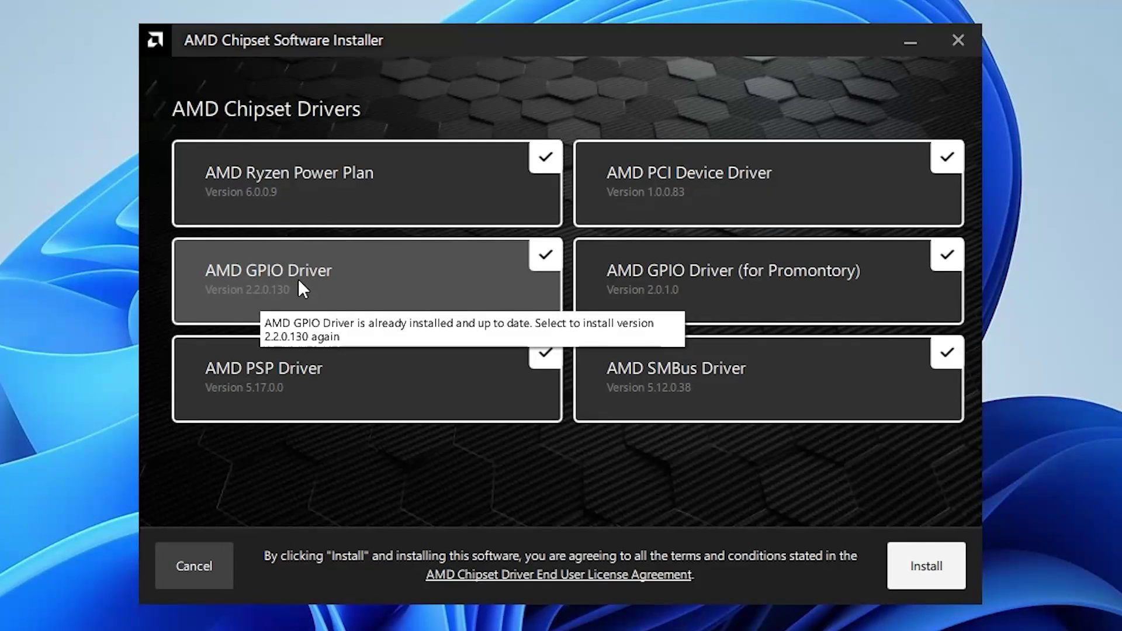
mouse_move(260, 379)
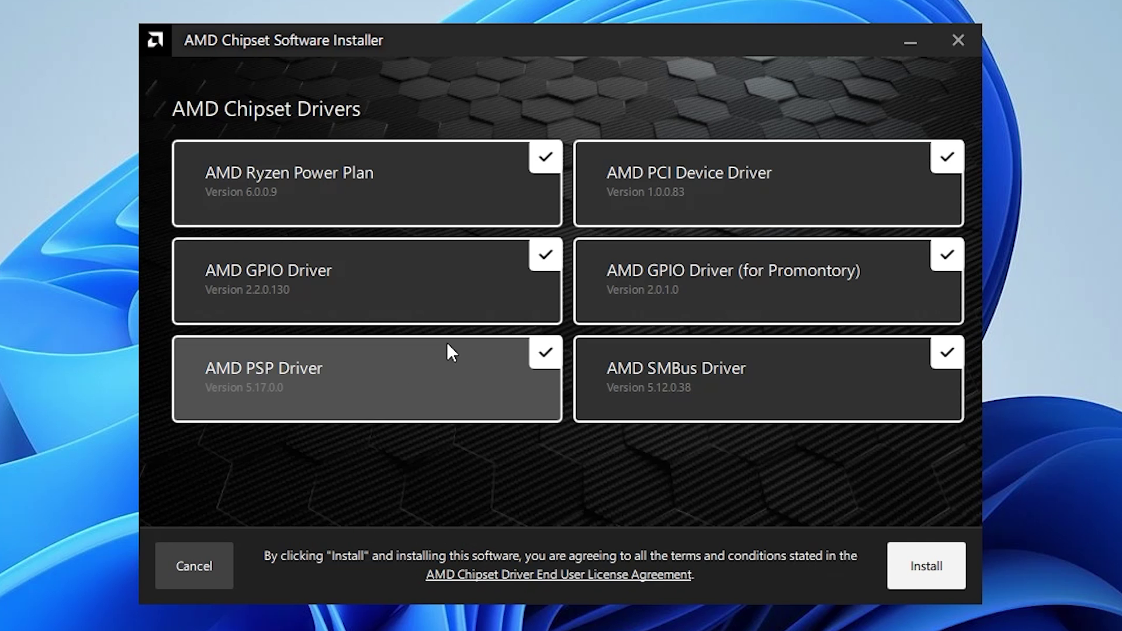
left_click(921, 567)
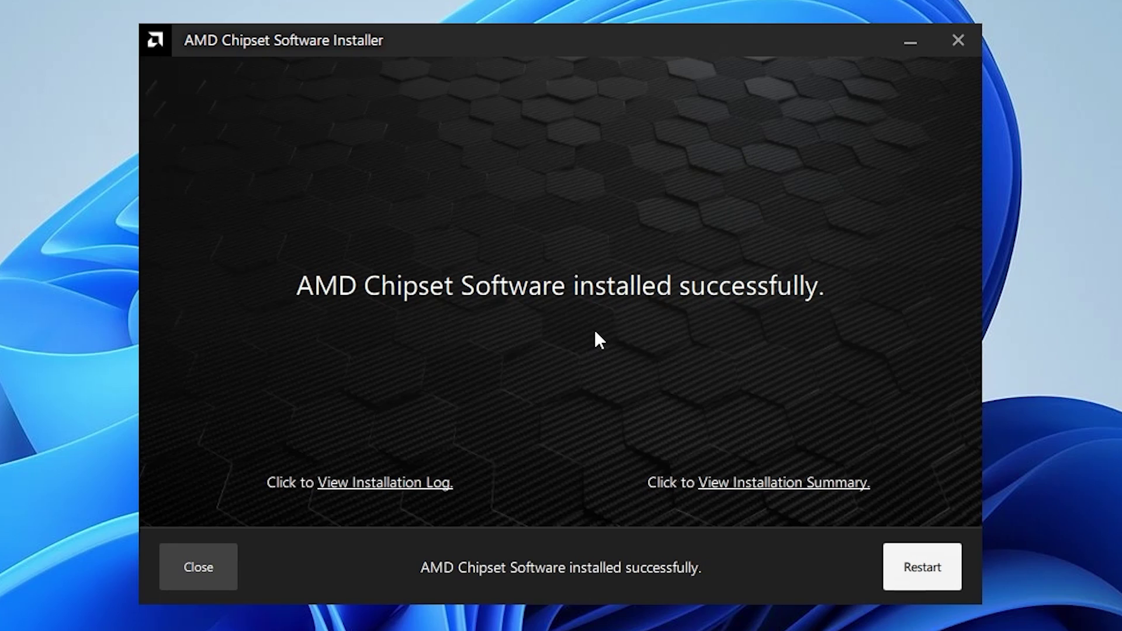
left_click(933, 570)
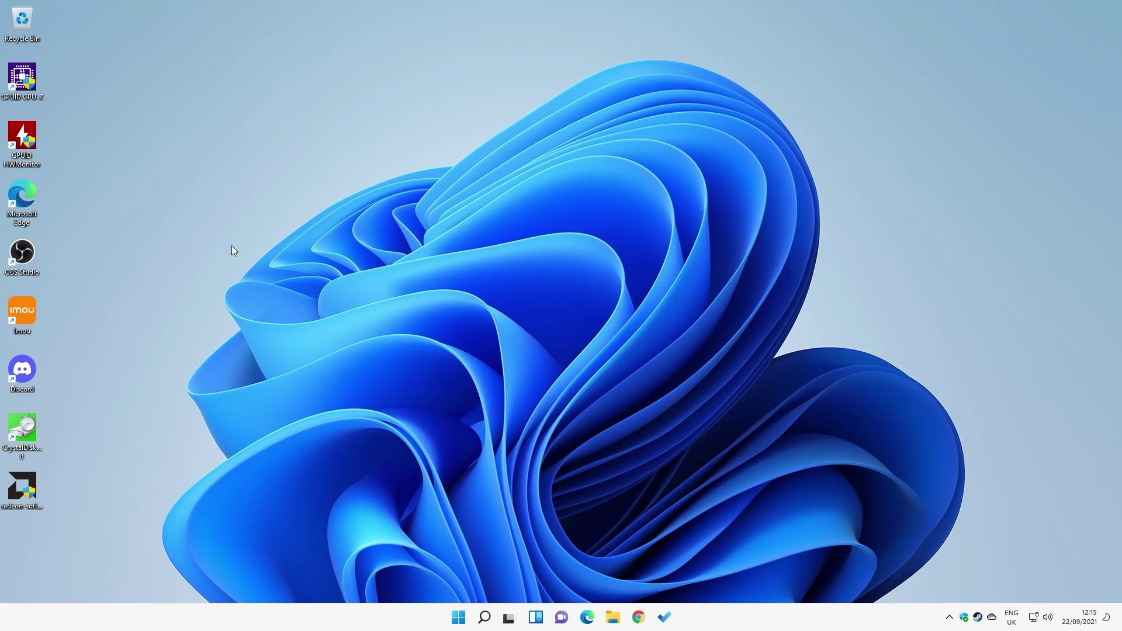
Recheck the AMD PSP 11.0 Device's driver version in Device Manager after the restart, then close its properties and the window.
key("super+x")
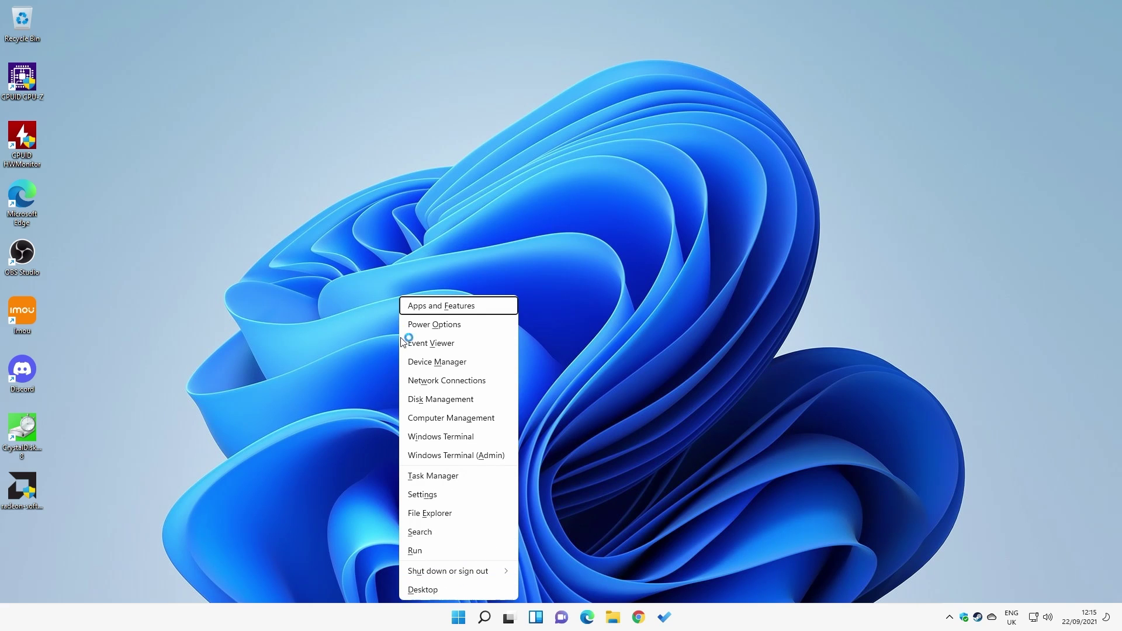
left_click(424, 362)
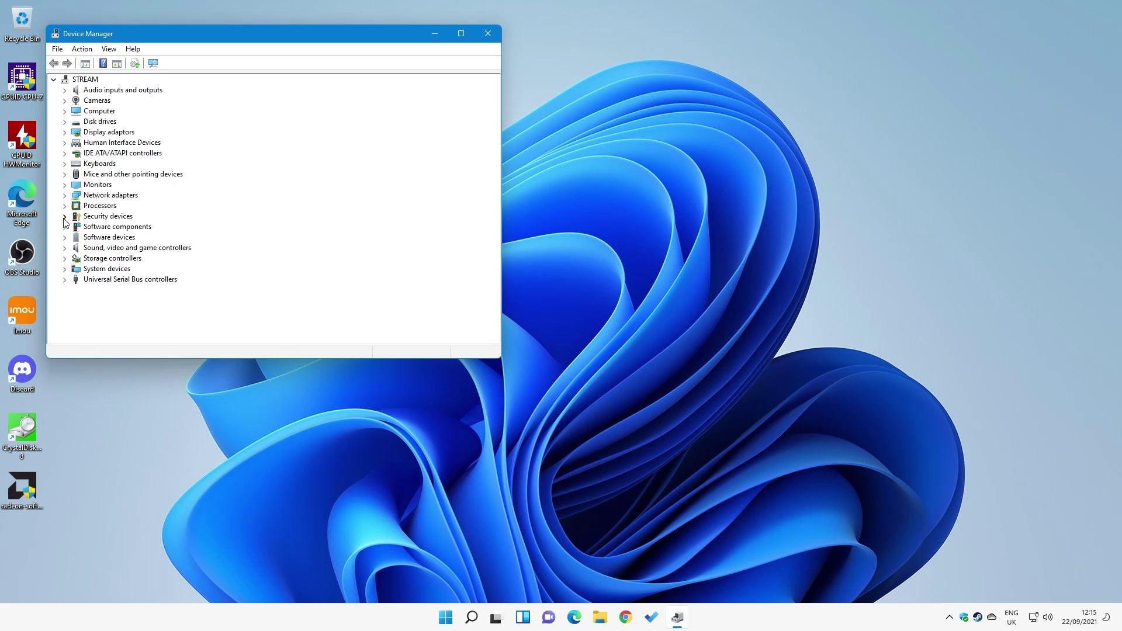
left_click(65, 217)
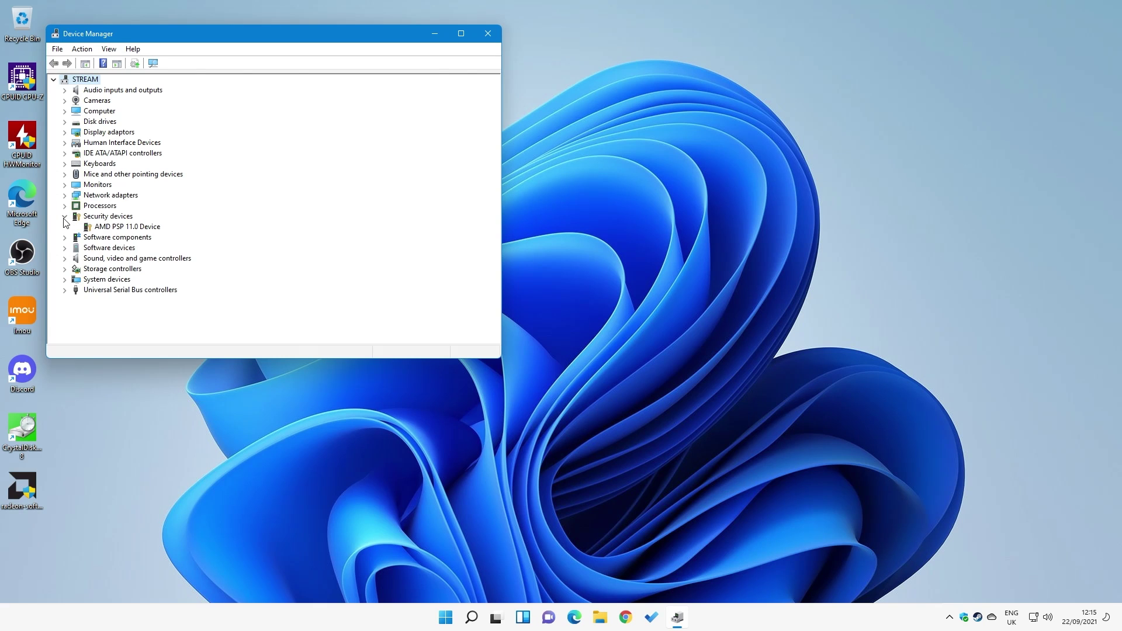
double_click(119, 231)
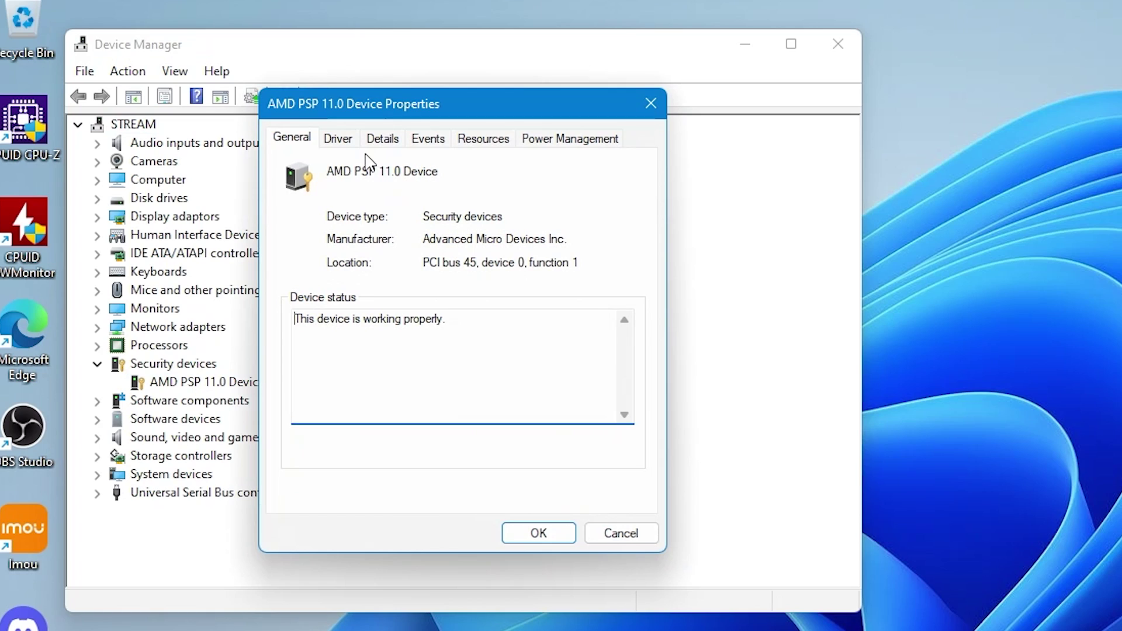
left_click(338, 147)
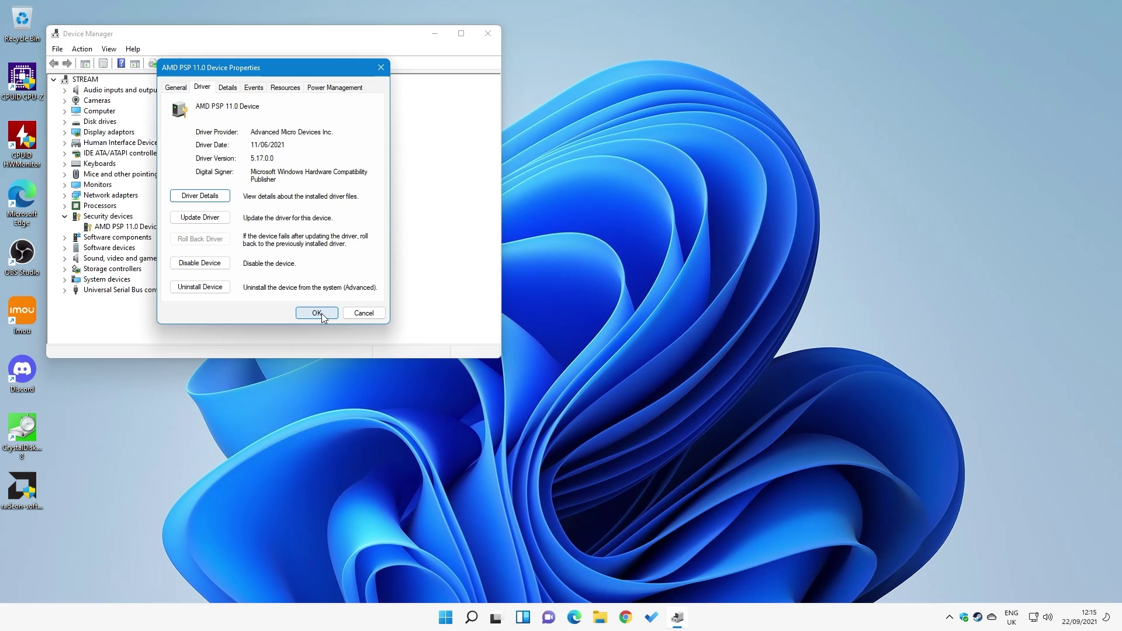
left_click(538, 533)
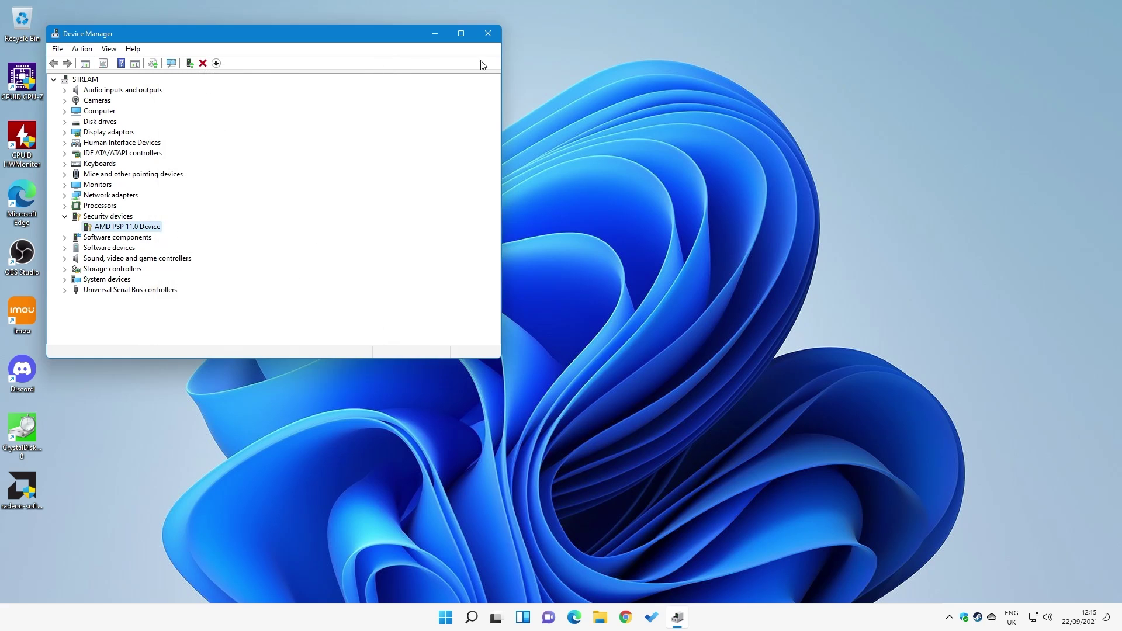
left_click(487, 33)
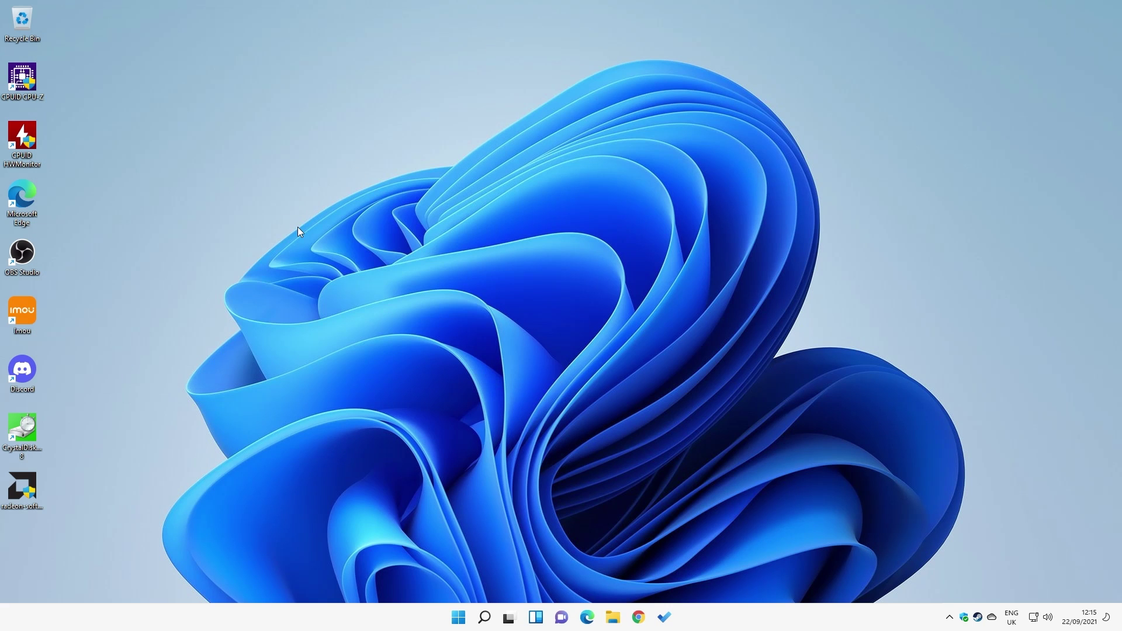